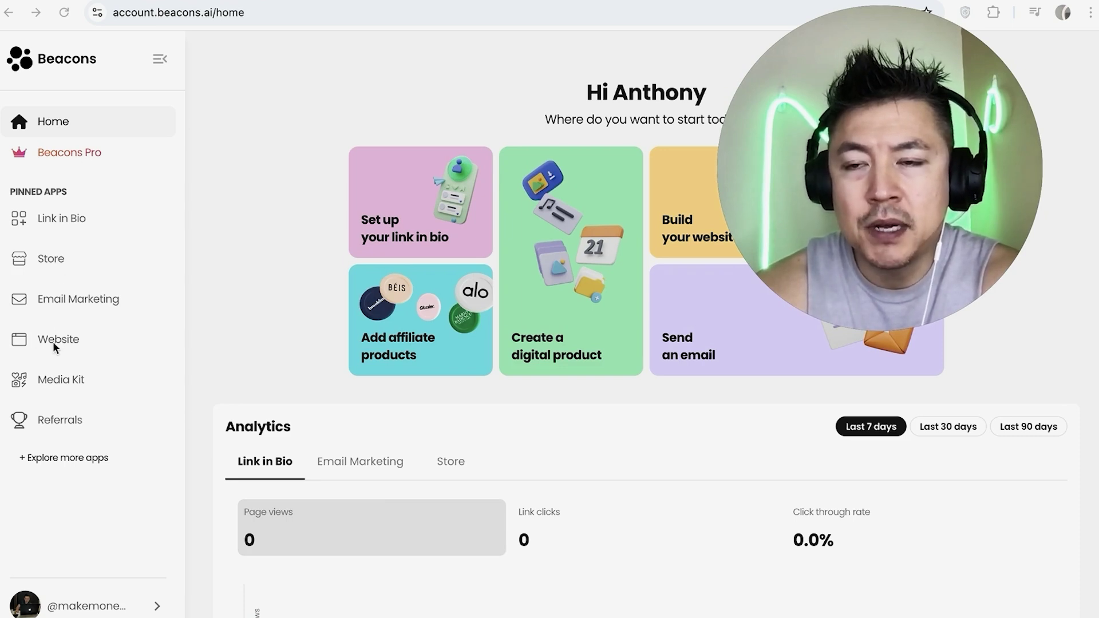
# Open the secondary website, Make Money Anthony, in the website builder.
pyautogui.click(67, 338)
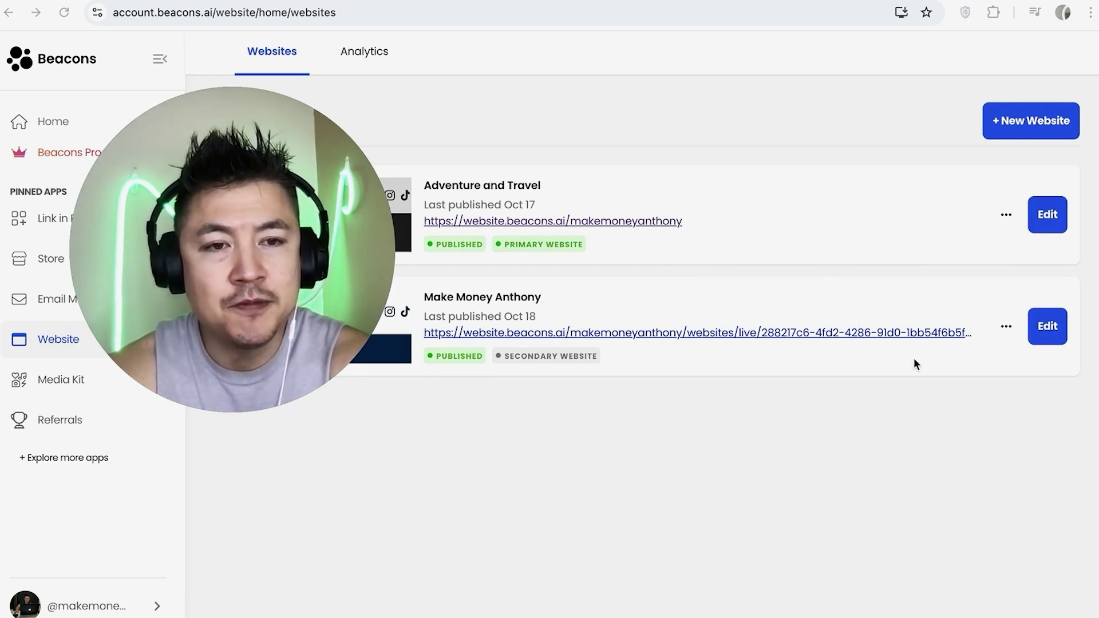
pyautogui.click(1045, 329)
pyautogui.scroll(-10, 516, 403)
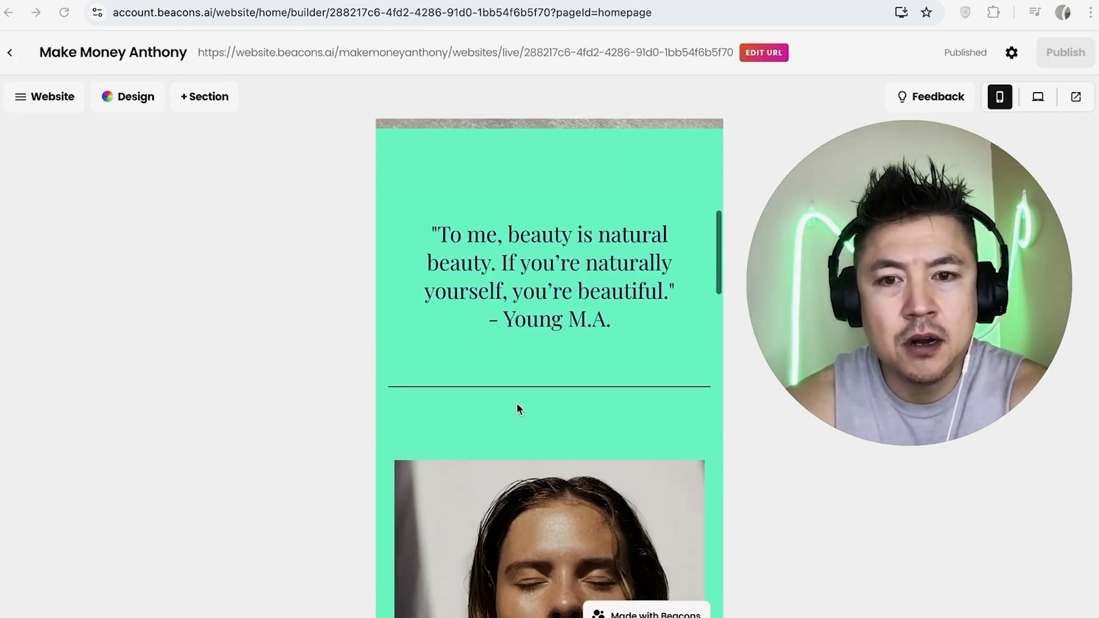
pyautogui.scroll(-15, 516, 403)
pyautogui.scroll(20, 516, 403)
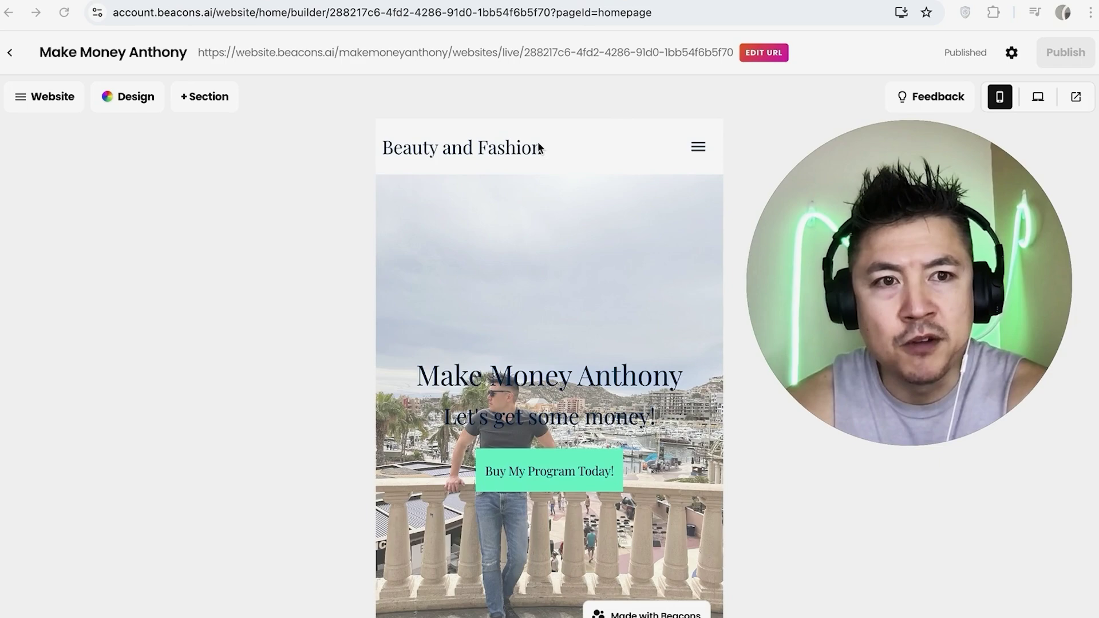
# Switch the preview to the laptop (desktop) view and scroll through the page.
pyautogui.click(1037, 96)
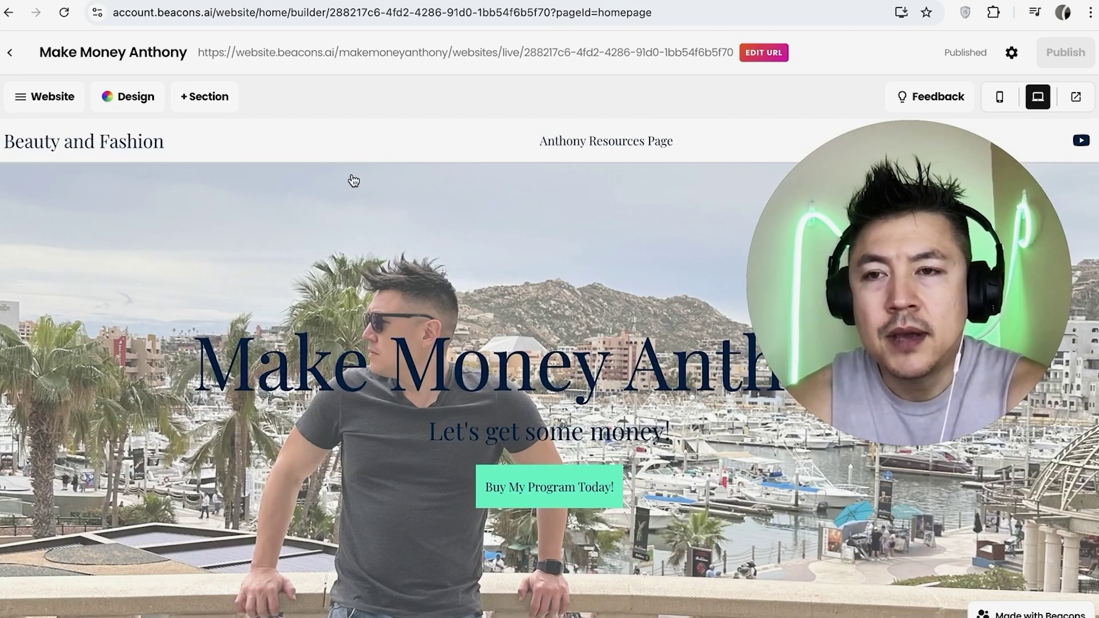
pyautogui.scroll(-5, 354, 325)
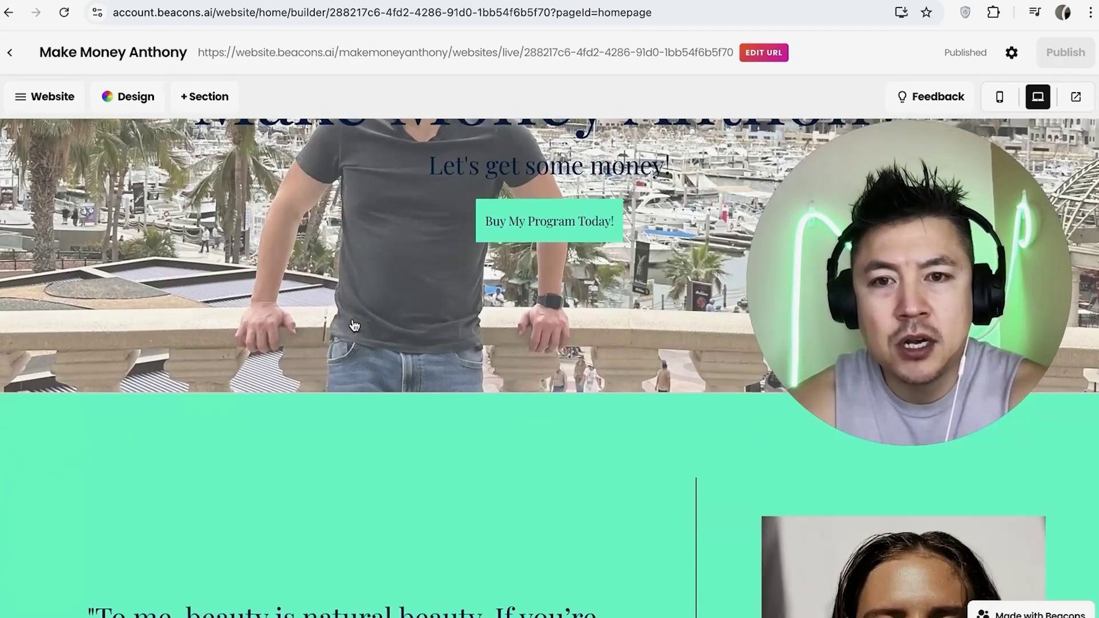
pyautogui.scroll(5, 354, 325)
pyautogui.scroll(-10, 354, 325)
pyautogui.scroll(3, 354, 325)
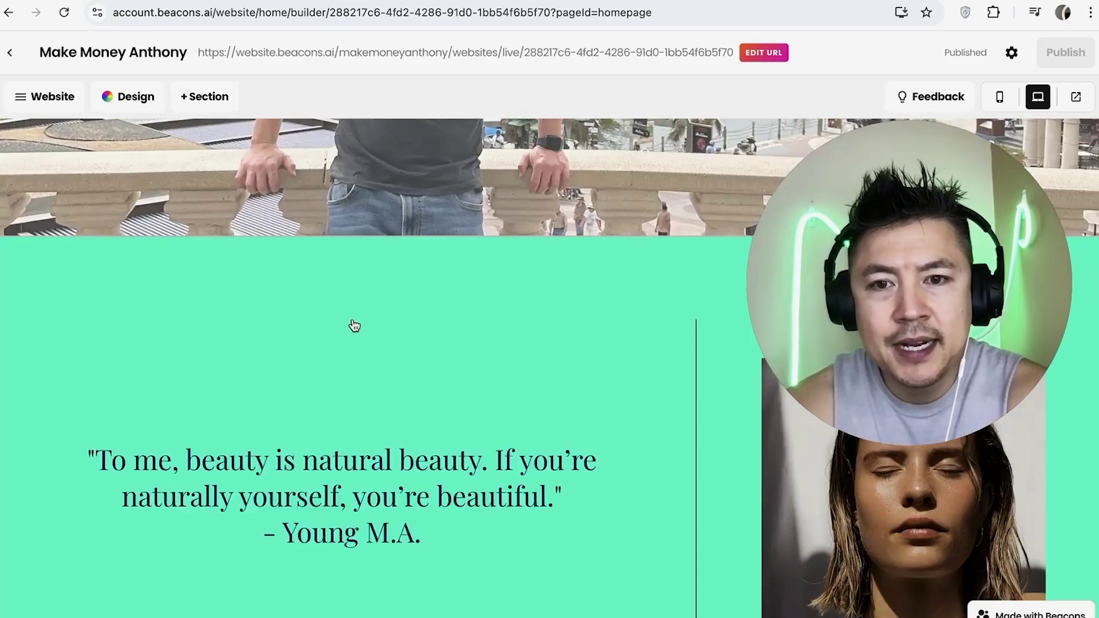
pyautogui.scroll(4, 354, 325)
pyautogui.scroll(4, 354, 325)
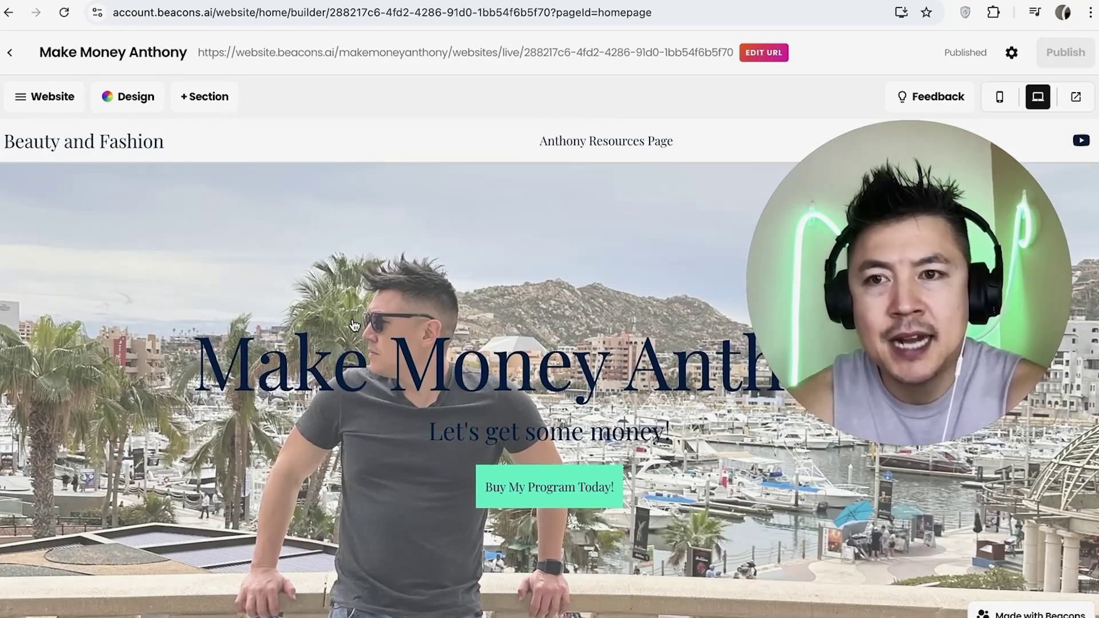
# Visit the resources page, then return to the homepage via the logo.
pyautogui.click(589, 140)
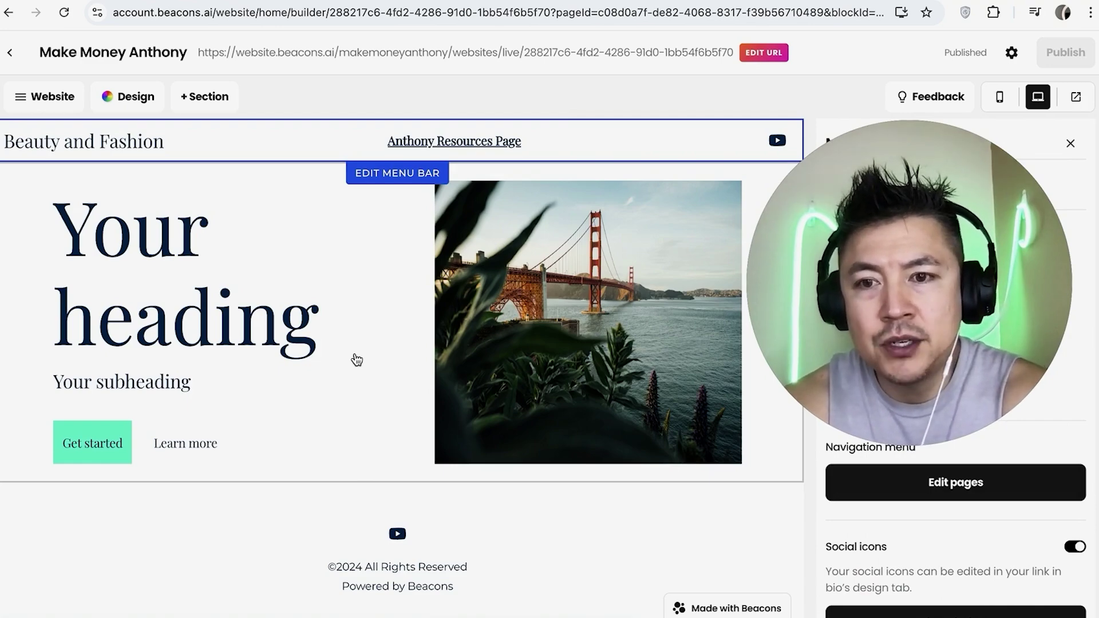
pyautogui.click(139, 155)
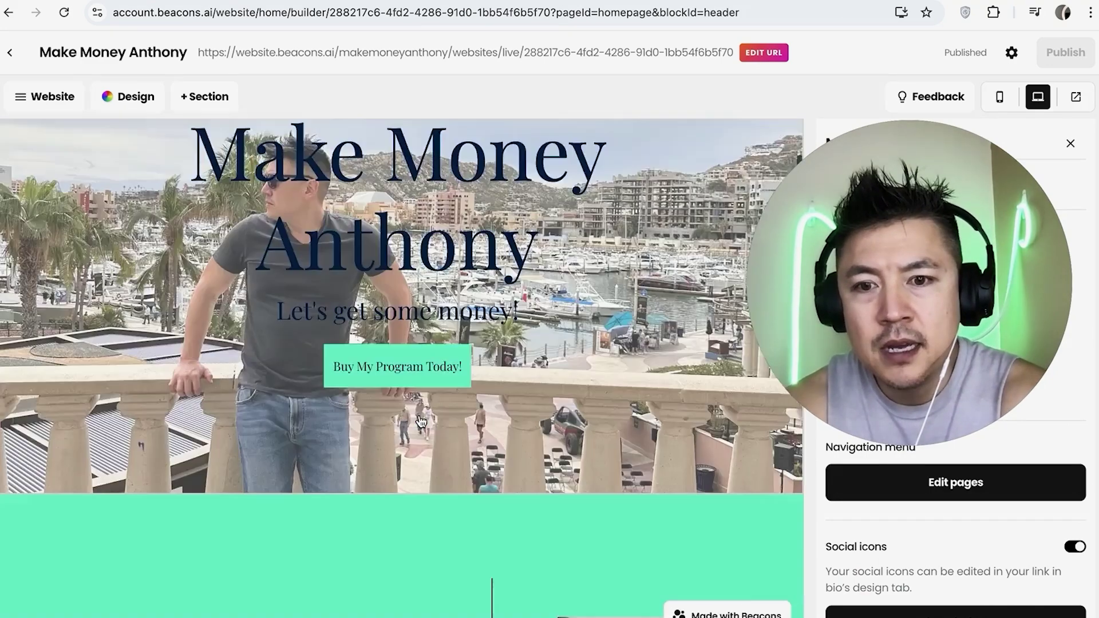
pyautogui.scroll(-10, 421, 421)
pyautogui.scroll(-2, 420, 424)
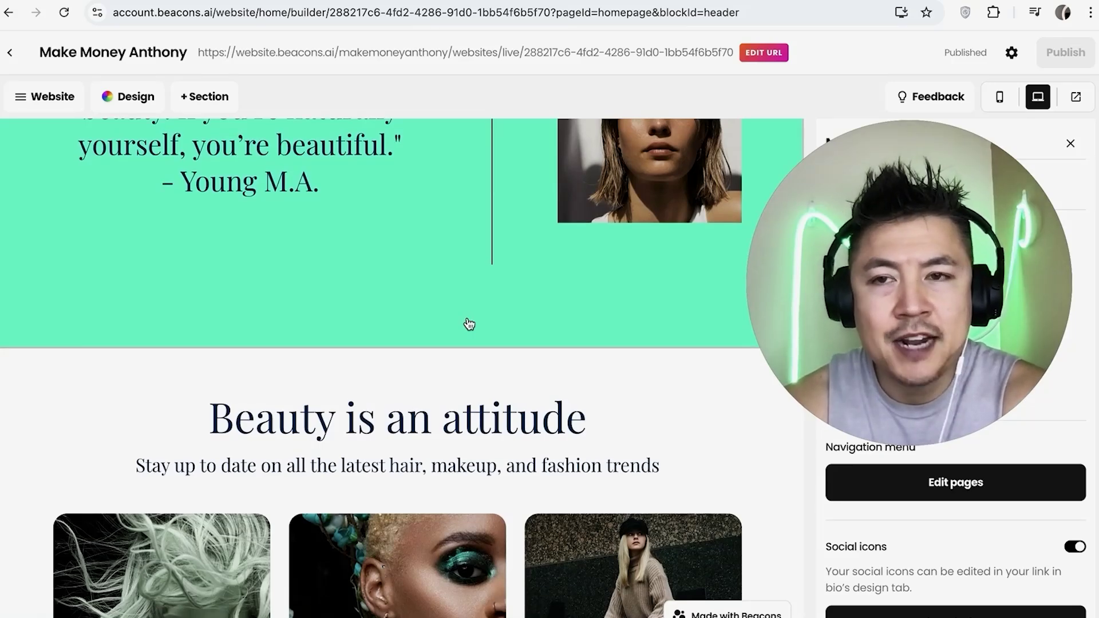
# Add an Image & Video section from the Add a section dialog.
pyautogui.click(202, 98)
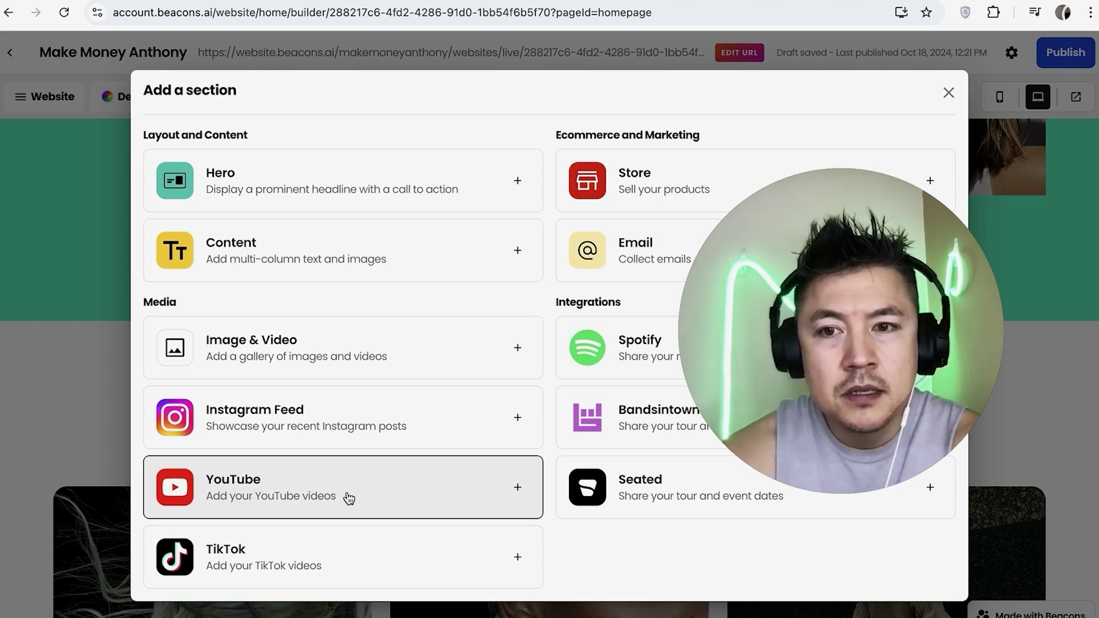
pyautogui.click(342, 341)
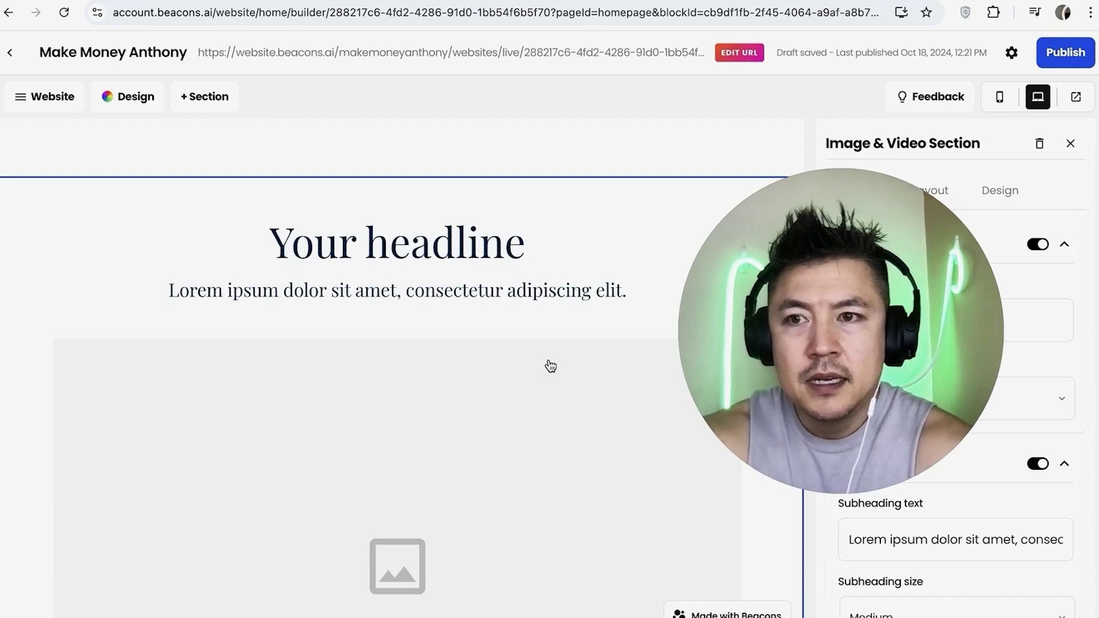
# Delete the default headline of the new Image & Video section.
pyautogui.scroll(-2, 457, 366)
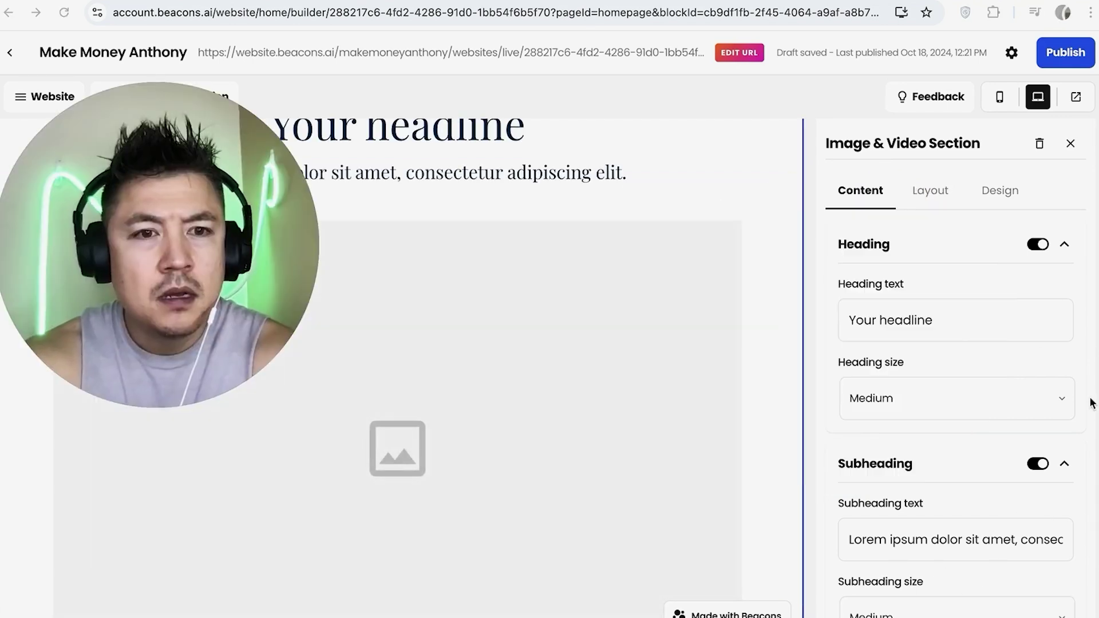
pyautogui.tripleClick(942, 320)
pyautogui.press('BackSpace')
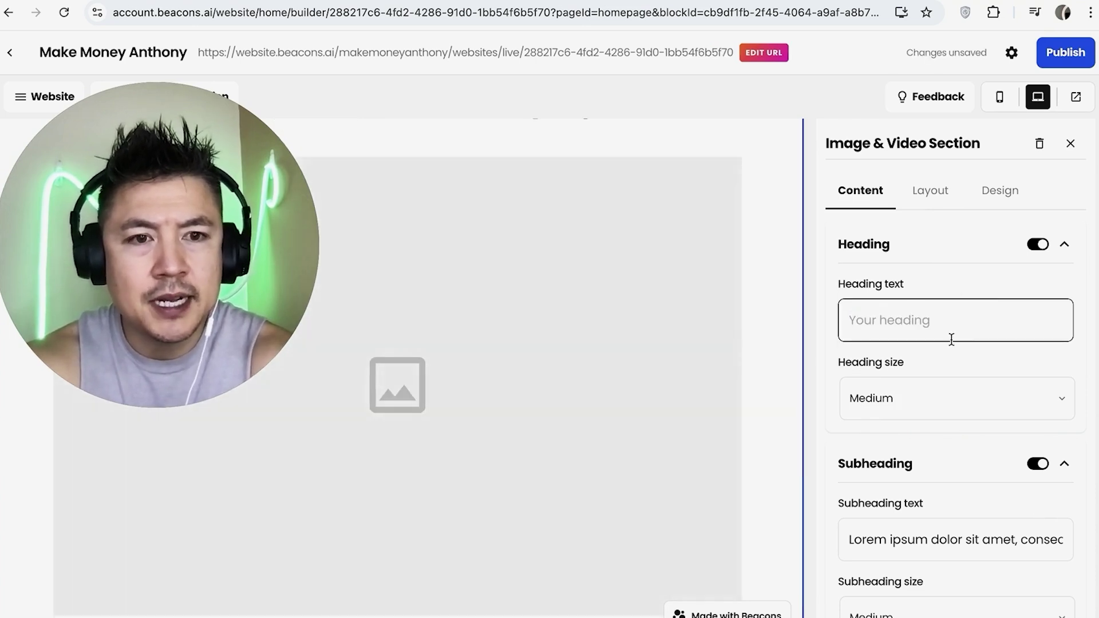
# Upload a video into the section, save it, and check the video and footer.
pyautogui.scroll(-3, 950, 355)
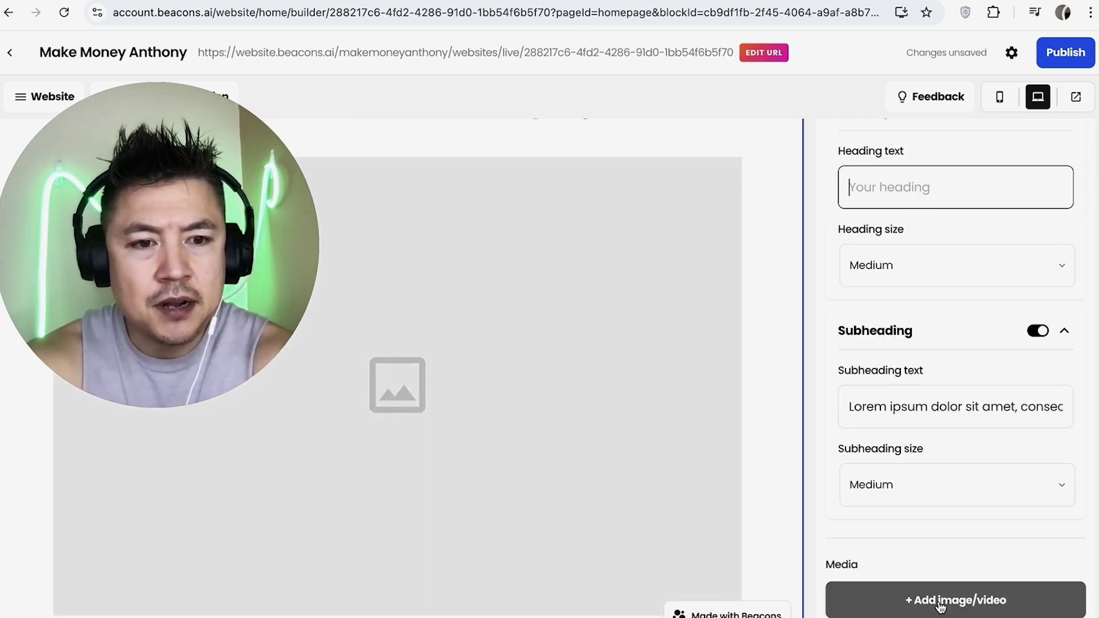
pyautogui.click(969, 602)
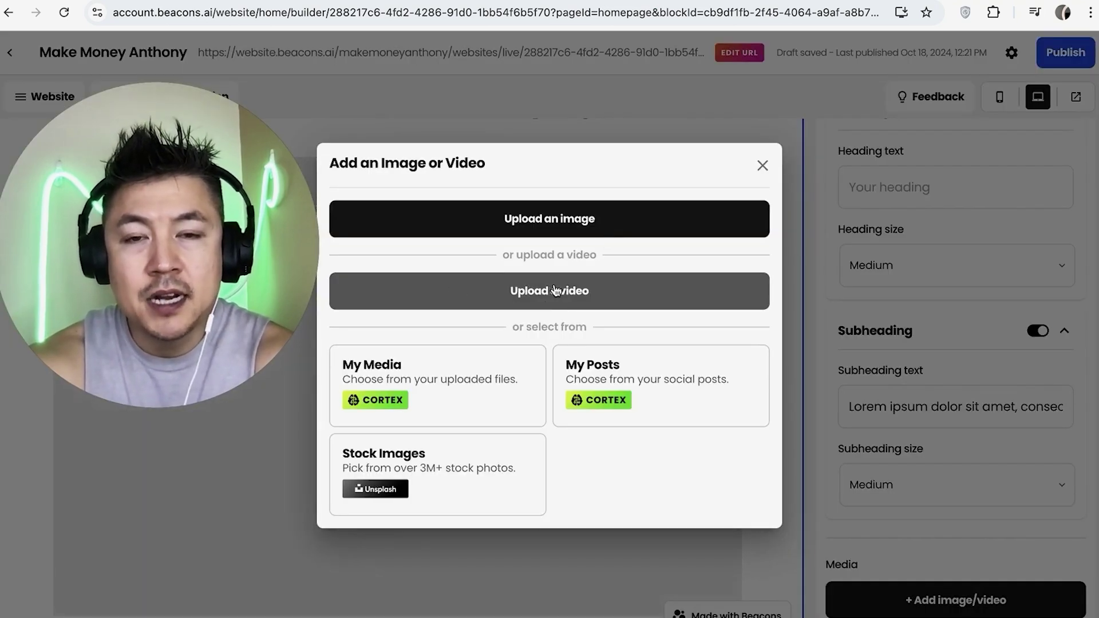
pyautogui.click(565, 285)
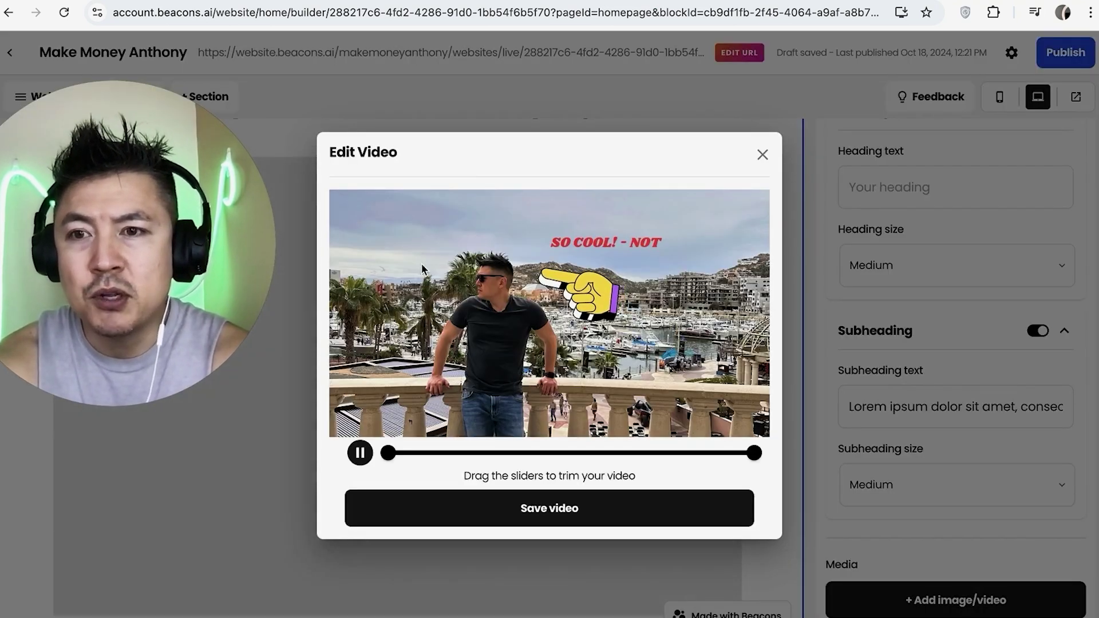
pyautogui.click(441, 509)
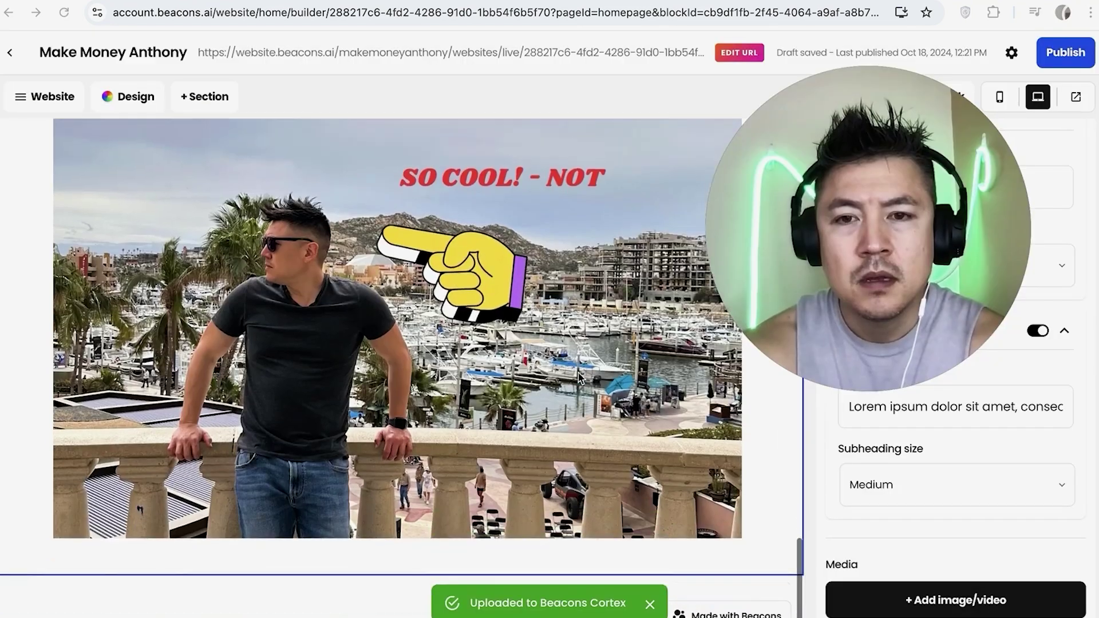
pyautogui.scroll(-2, 578, 375)
pyautogui.scroll(4, 578, 372)
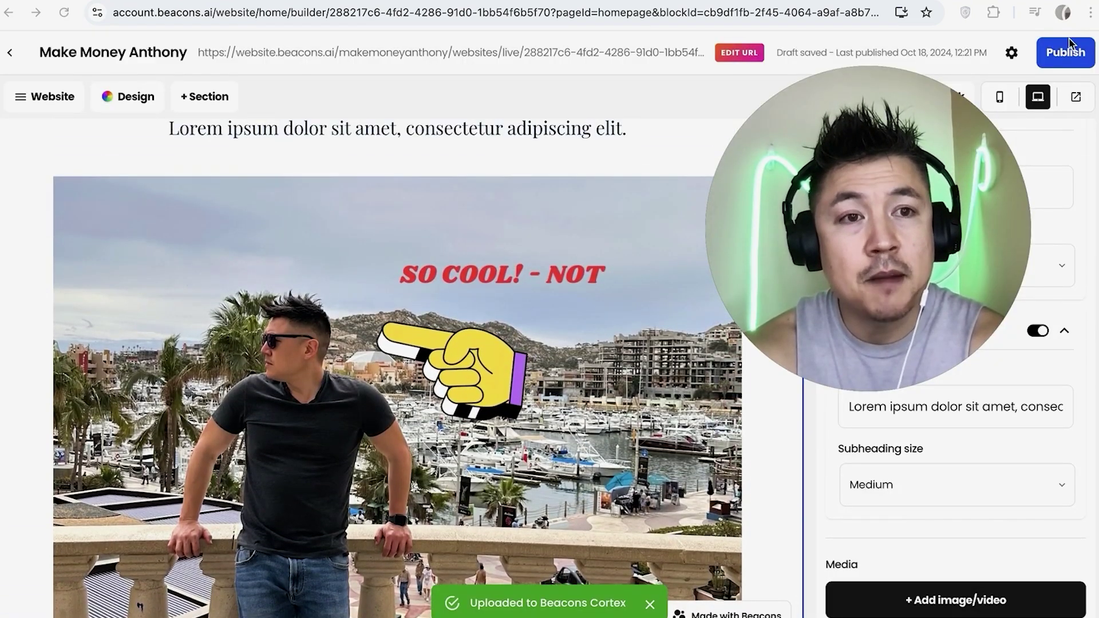
pyautogui.scroll(-2, 561, 309)
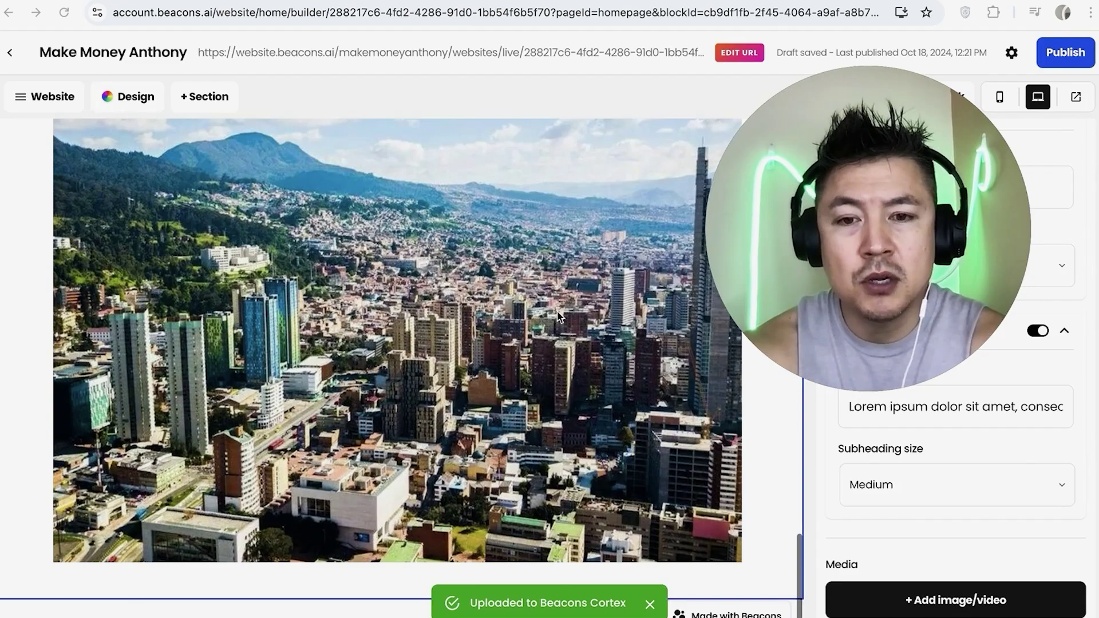
pyautogui.scroll(-1, 558, 316)
pyautogui.scroll(-2, 401, 171)
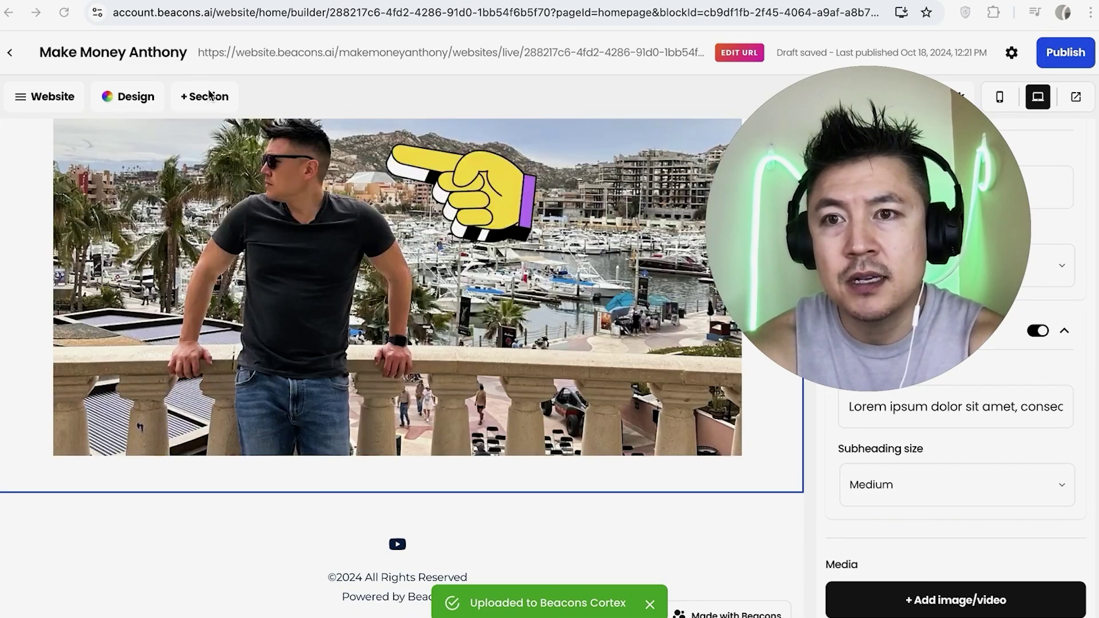
# Add a YouTube section and delete its placeholder heading.
pyautogui.click(205, 96)
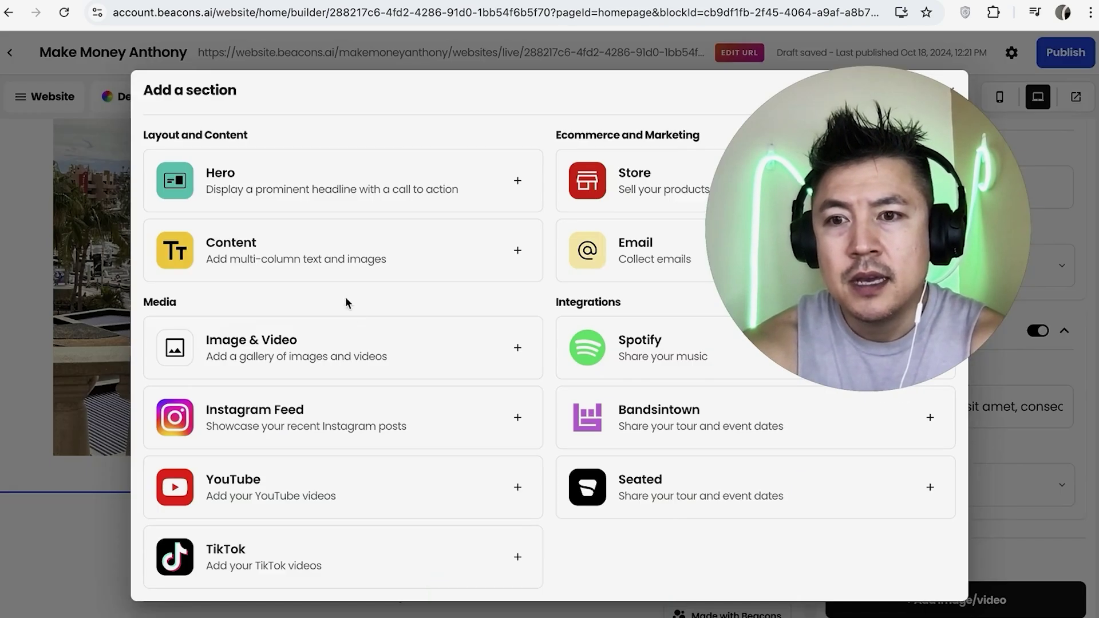
pyautogui.click(269, 486)
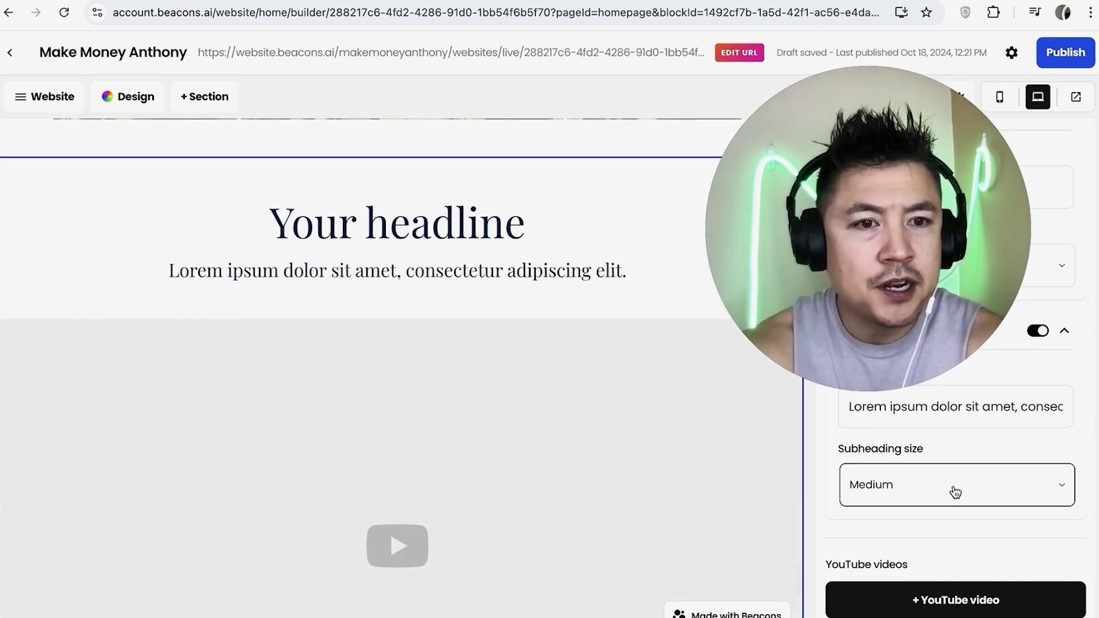
pyautogui.click(858, 188)
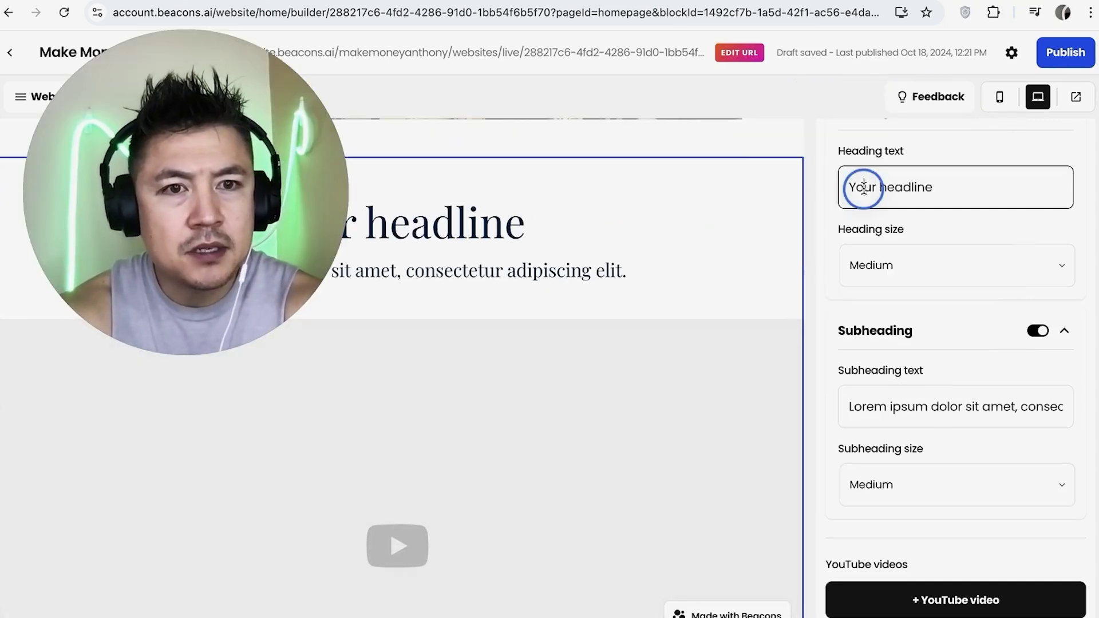
pyautogui.hotkey('ctrl', 'a')
pyautogui.press('BackSpace')
# Clear the placeholder subheading and open the field for a YouTube video link.
pyautogui.click(897, 413)
pyautogui.hotkey('ctrl', 'a')
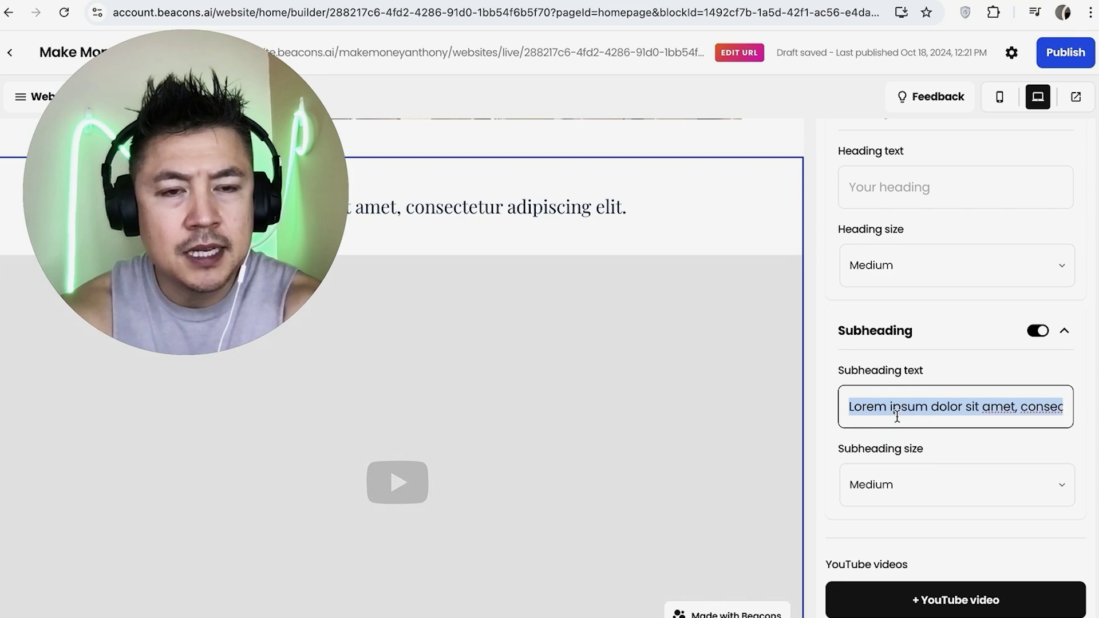
pyautogui.press('BackSpace')
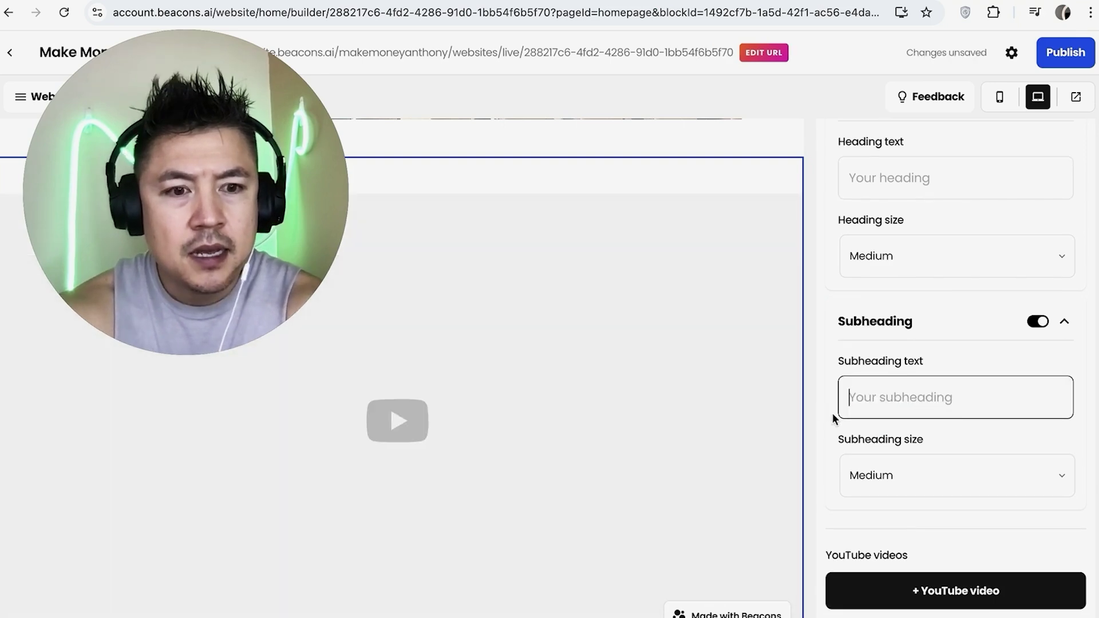
pyautogui.click(947, 593)
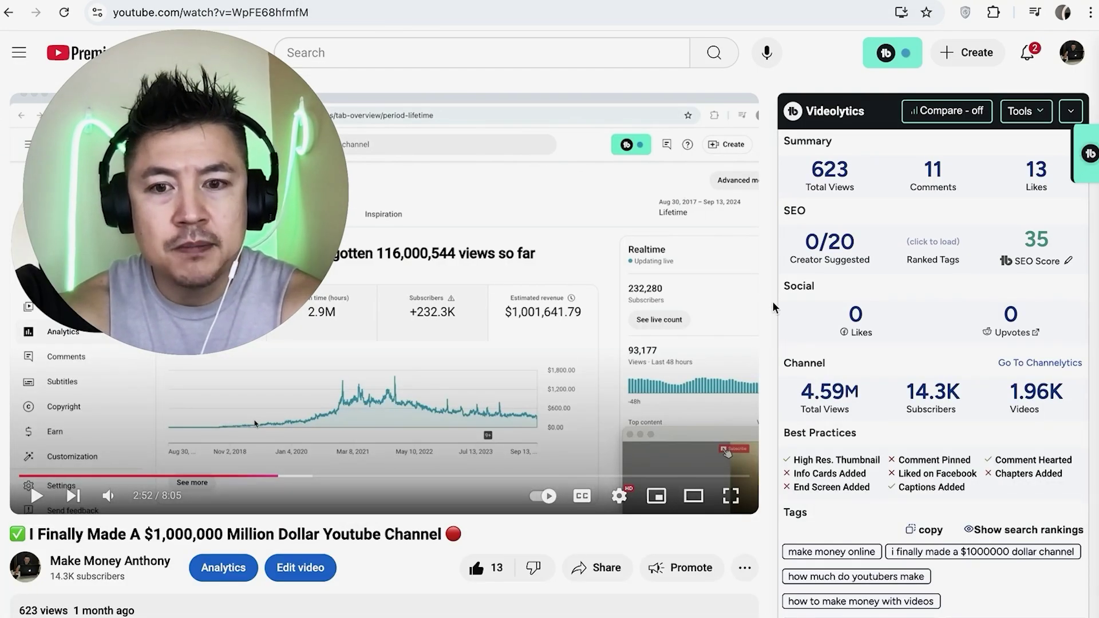
# Embed 'I Finally Made A $1,000,000 Million Dollar Youtube Channel' by pasting its share link into Beacons.
pyautogui.scroll(-2, 772, 308)
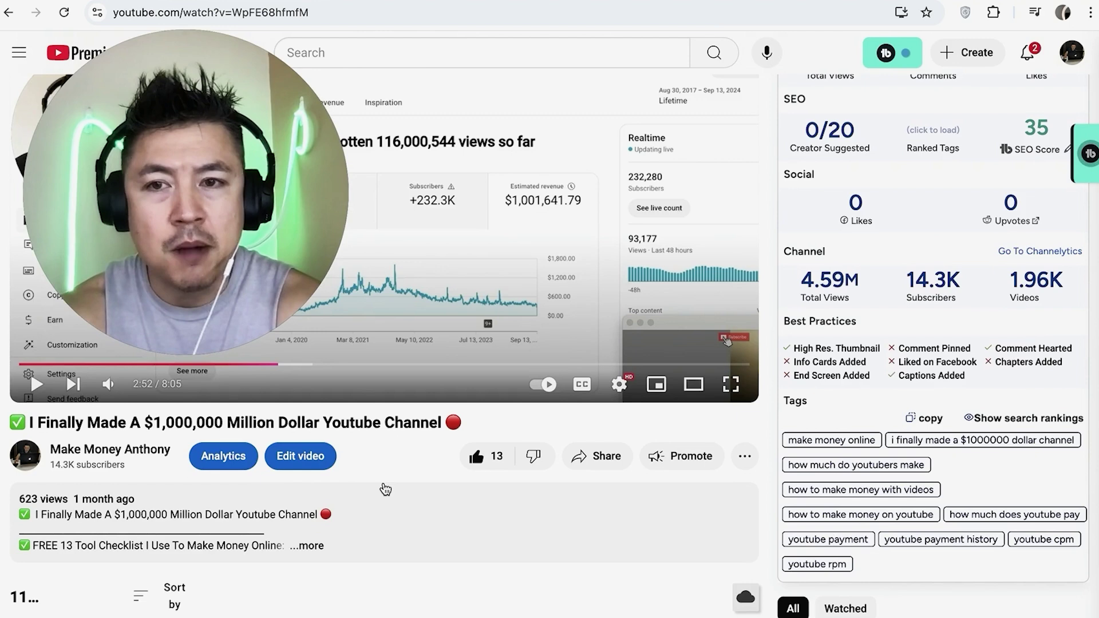
pyautogui.click(592, 456)
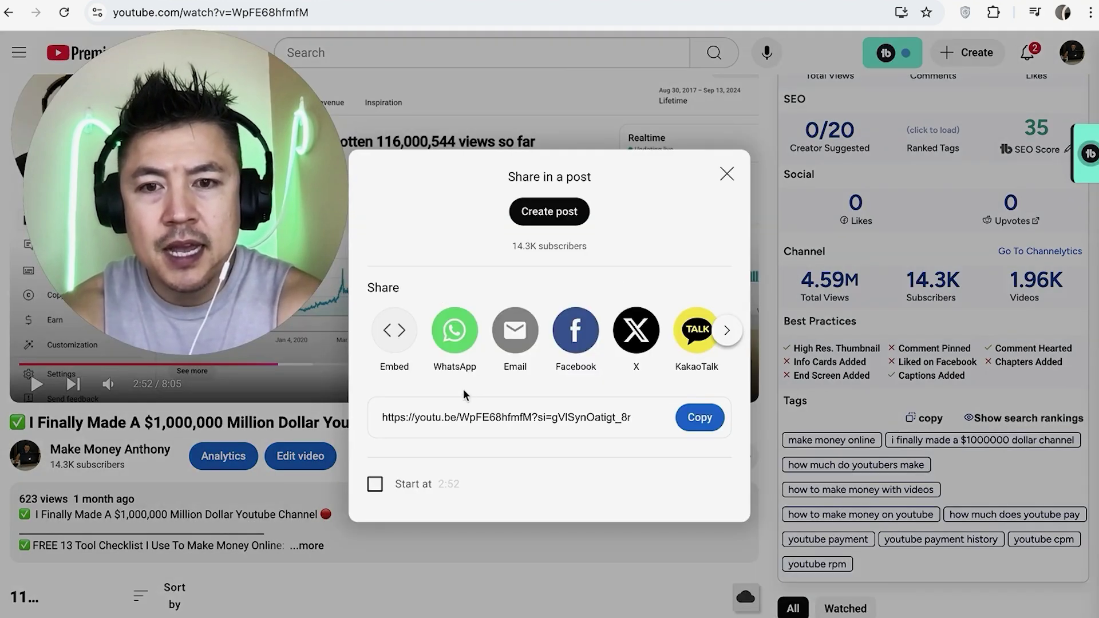
pyautogui.click(686, 419)
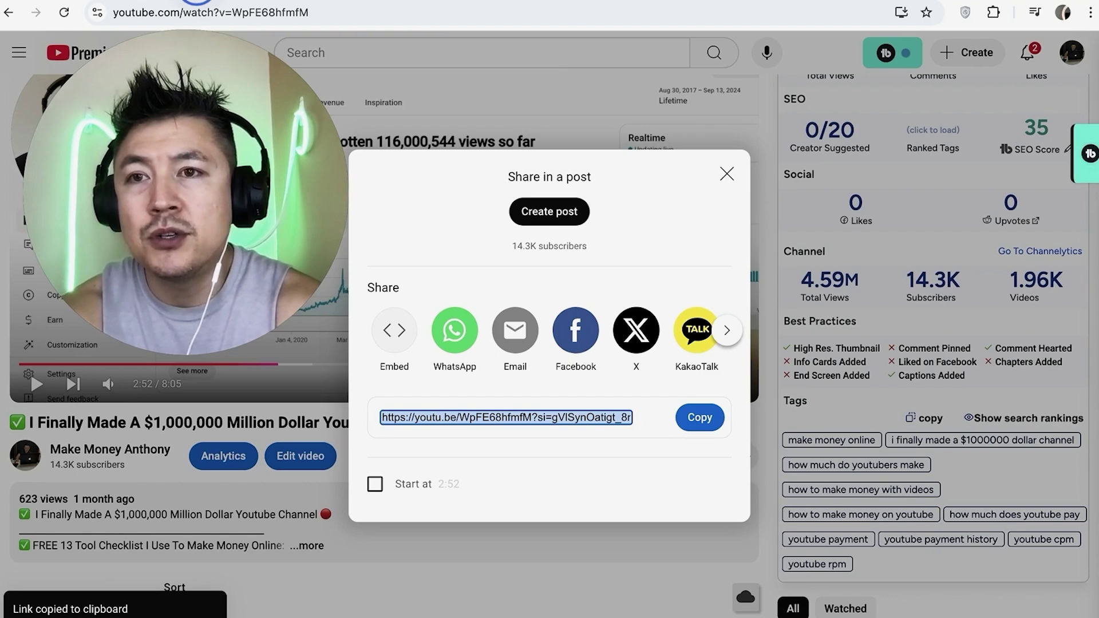
pyautogui.click(196, 2)
pyautogui.click(895, 576)
pyautogui.hotkey('ctrl', 'v')
pyautogui.click(1059, 574)
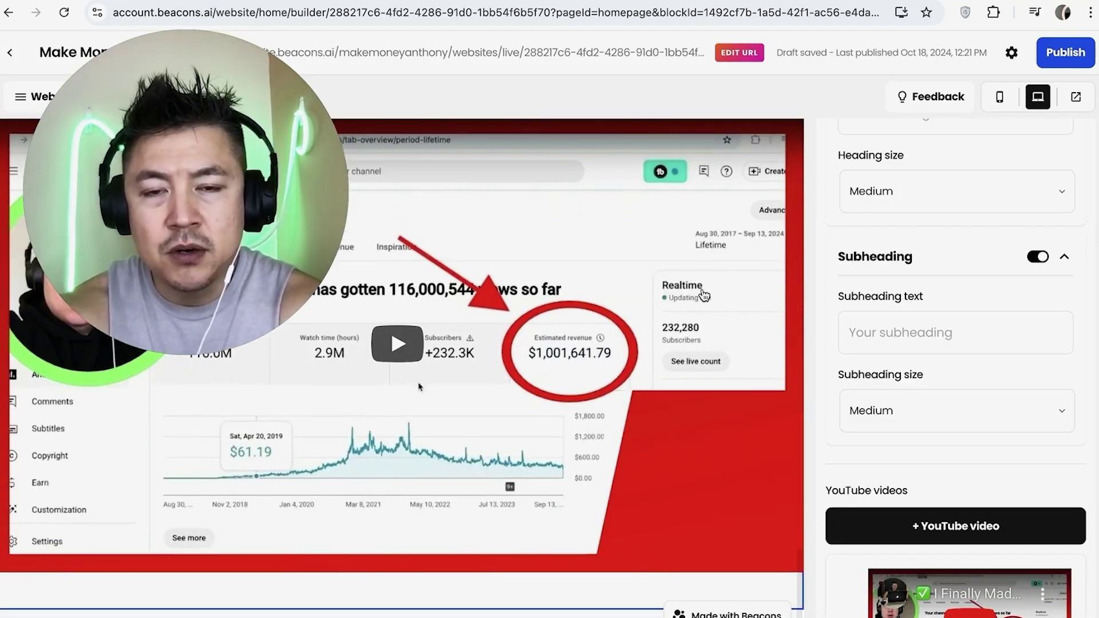
# Review the page in the mobile layout, then publish the Make Money Anthony site.
pyautogui.scroll(10, 702, 294)
pyautogui.scroll(1, 630, 303)
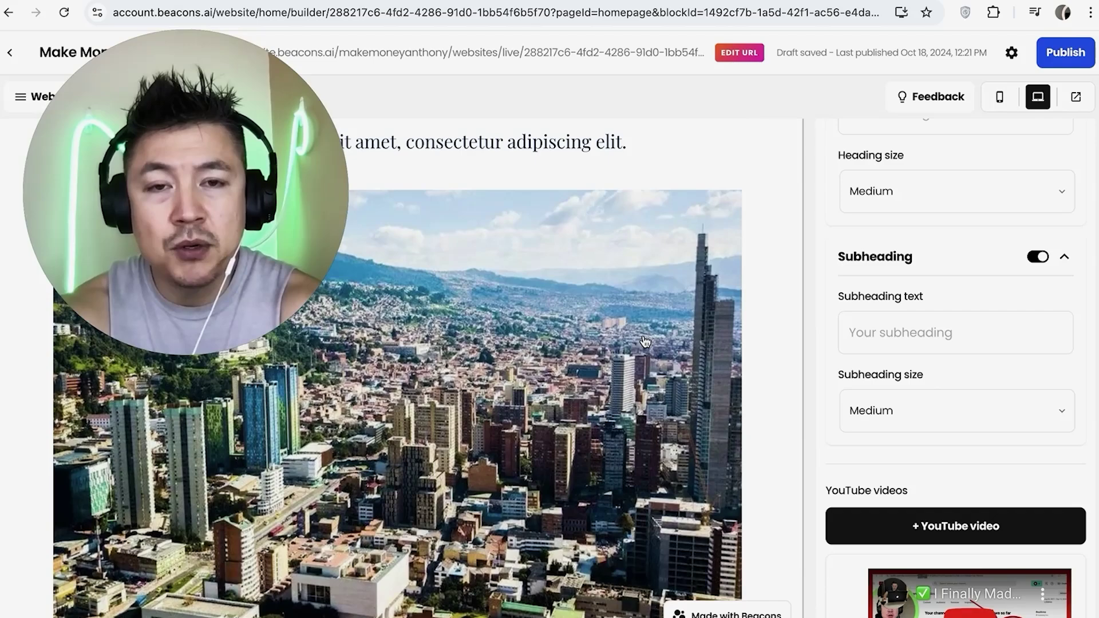
pyautogui.scroll(-10, 667, 300)
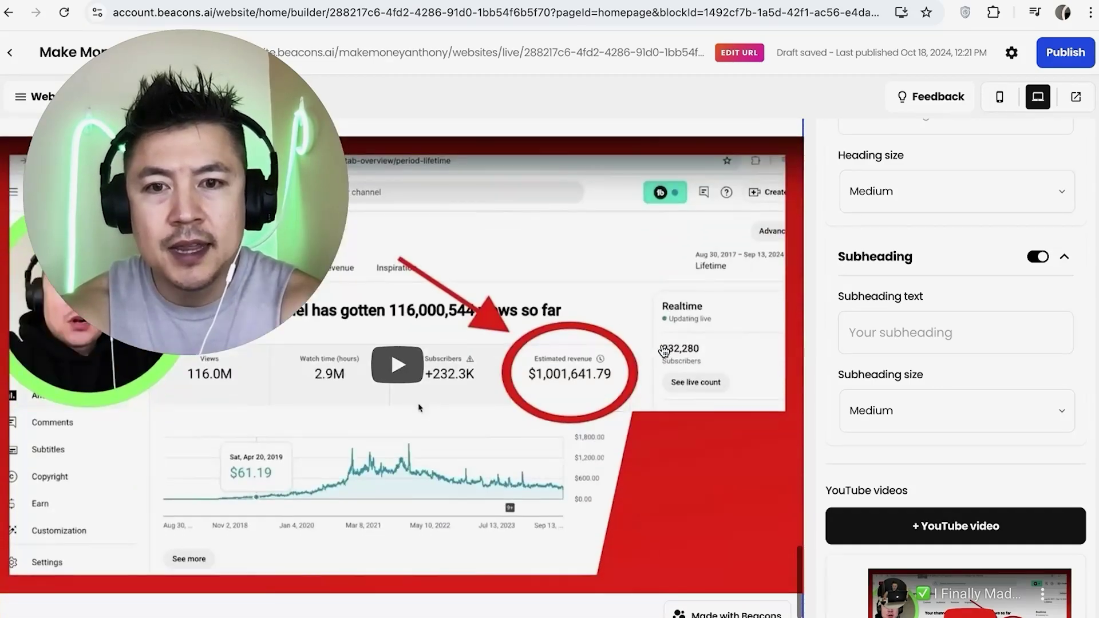
pyautogui.scroll(2, 646, 378)
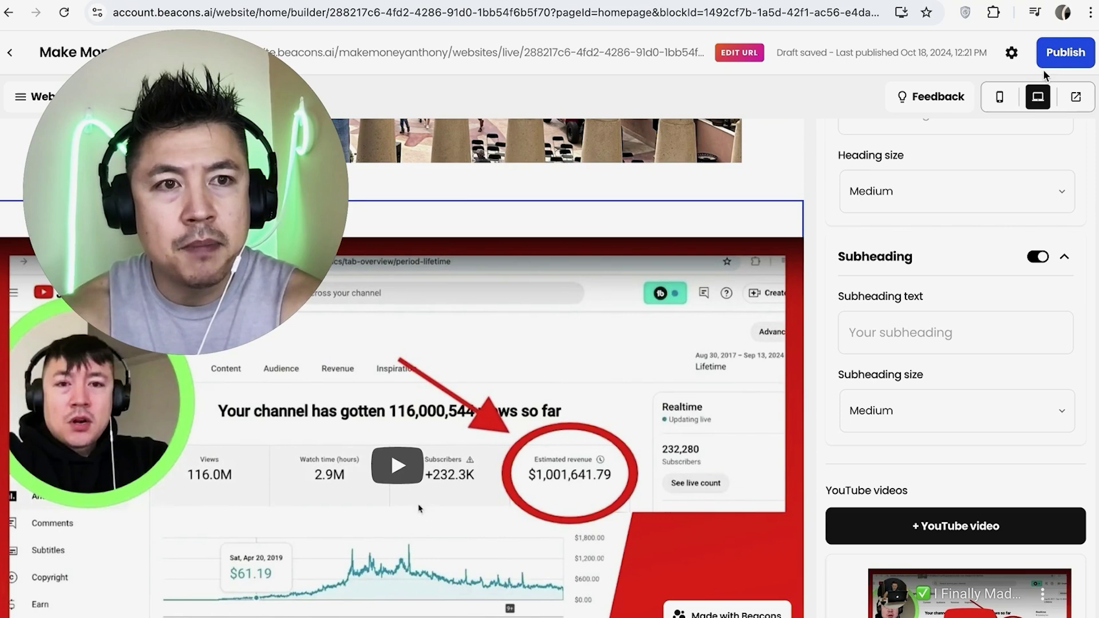
pyautogui.click(998, 99)
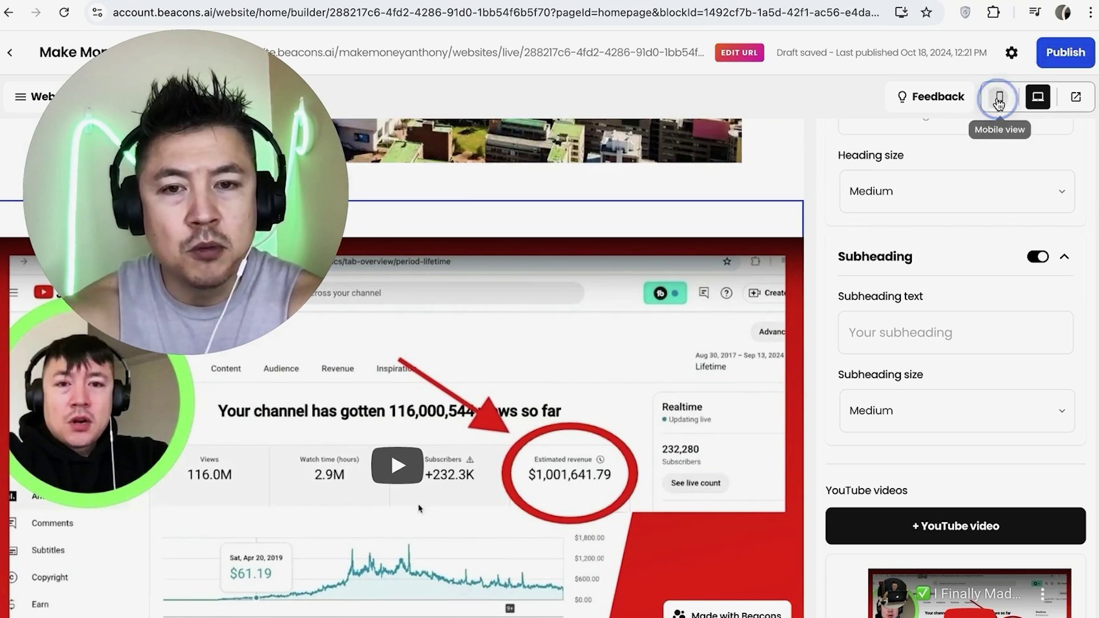
pyautogui.scroll(-1, 590, 418)
pyautogui.click(590, 438)
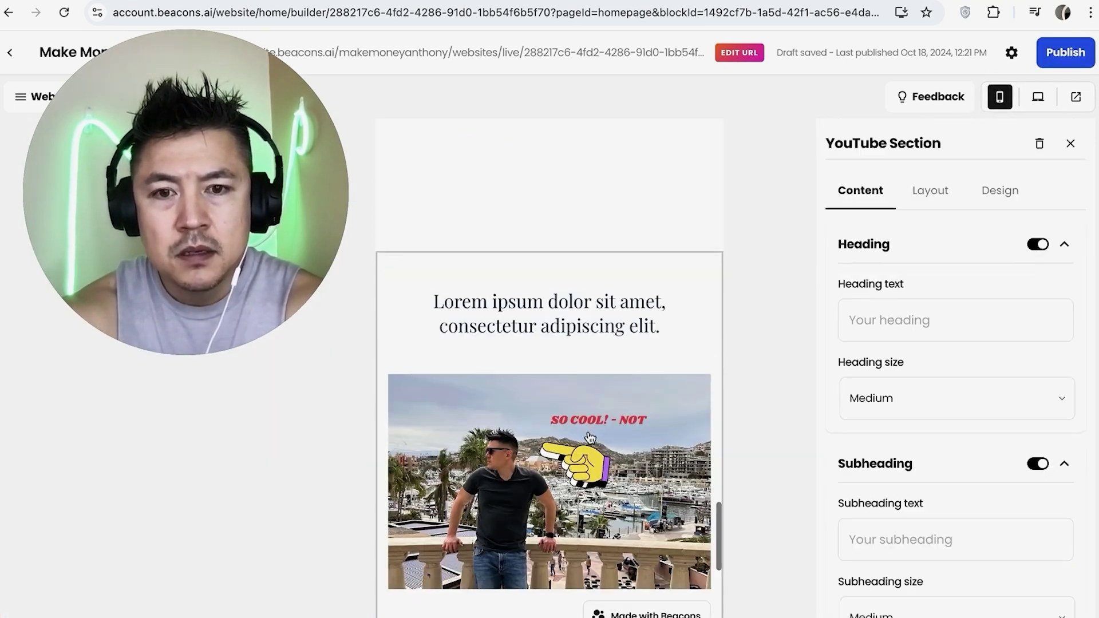
pyautogui.click(1065, 52)
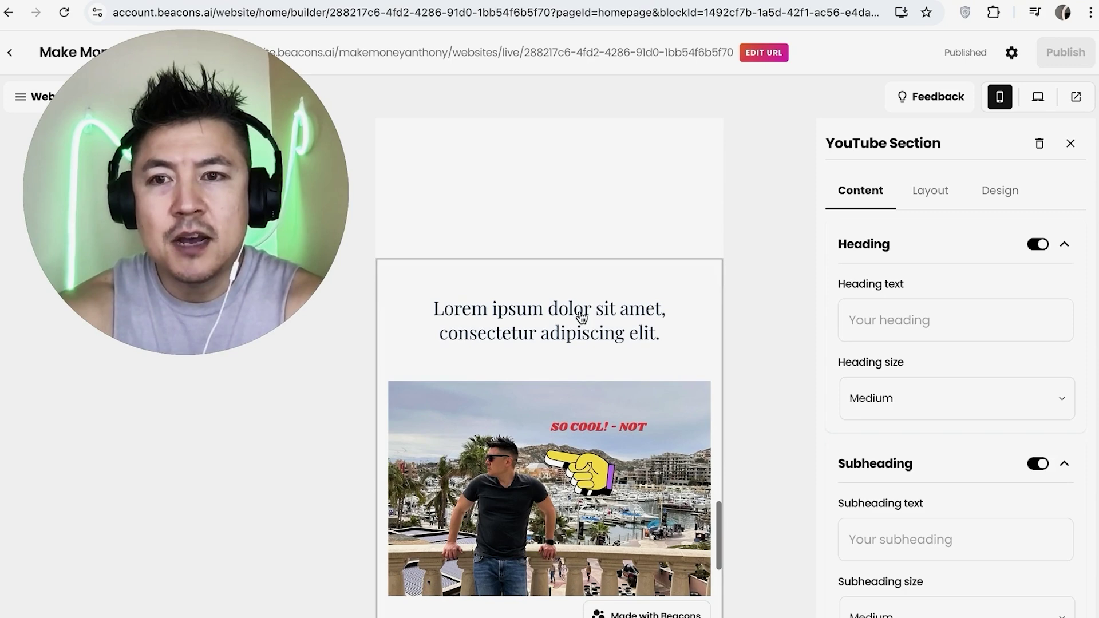